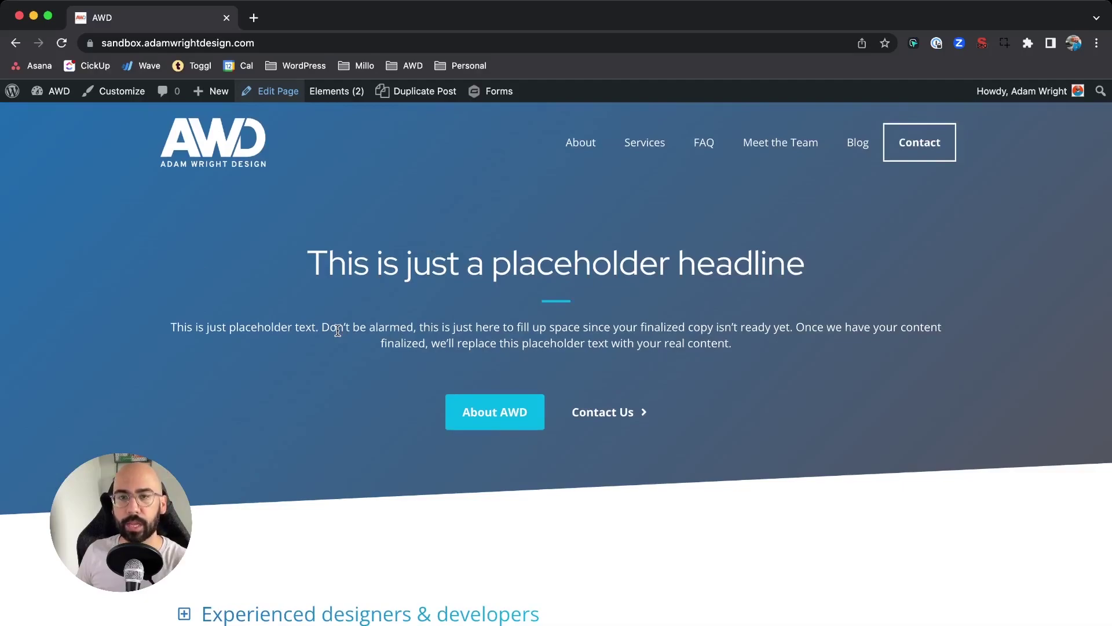
Step: Open the Home page for editing from the admin bar's Edit Page link
left_click(275, 97, "super")
Step: In the editor tab, select the outer hero Container and scroll its sidebar to Backgrounds
left_click(310, 21)
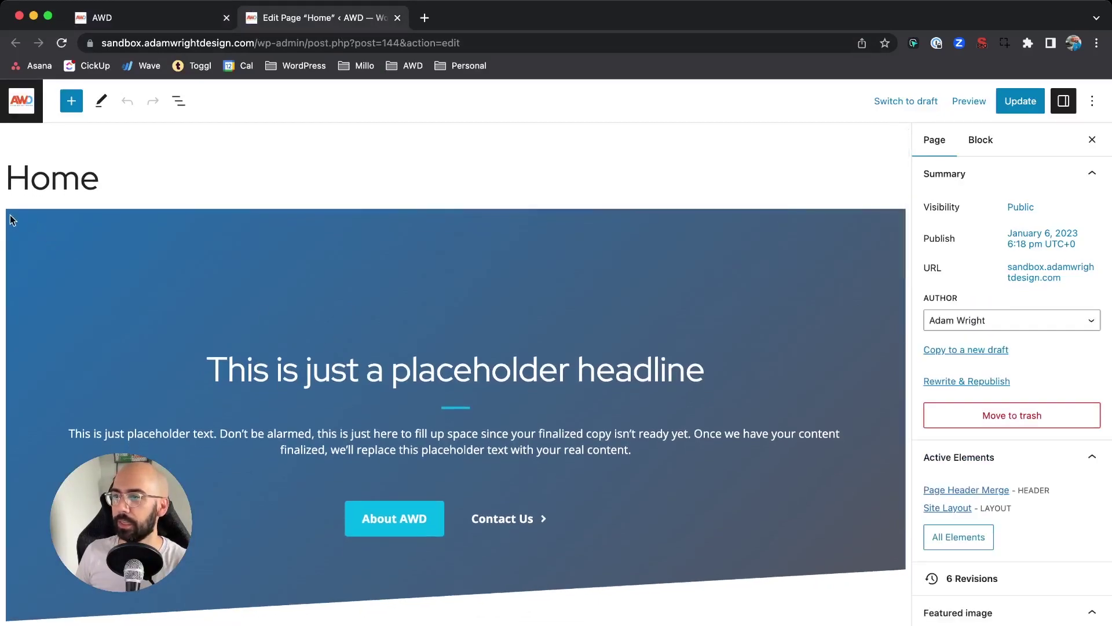
left_click(9, 216)
left_click(8, 215)
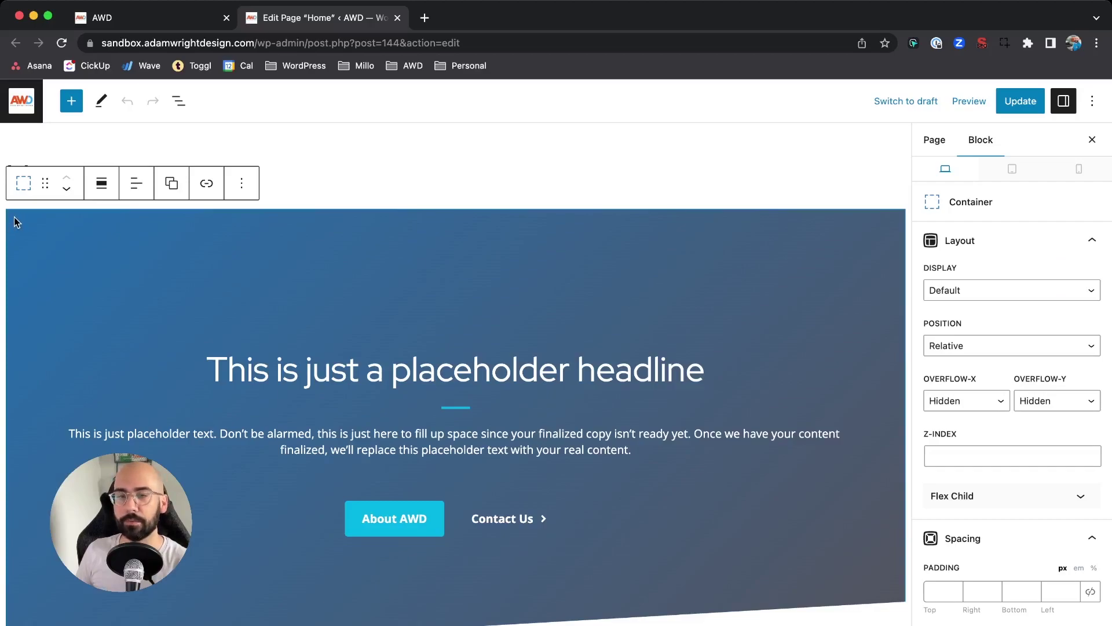
scroll(1023, 406, "down", 7)
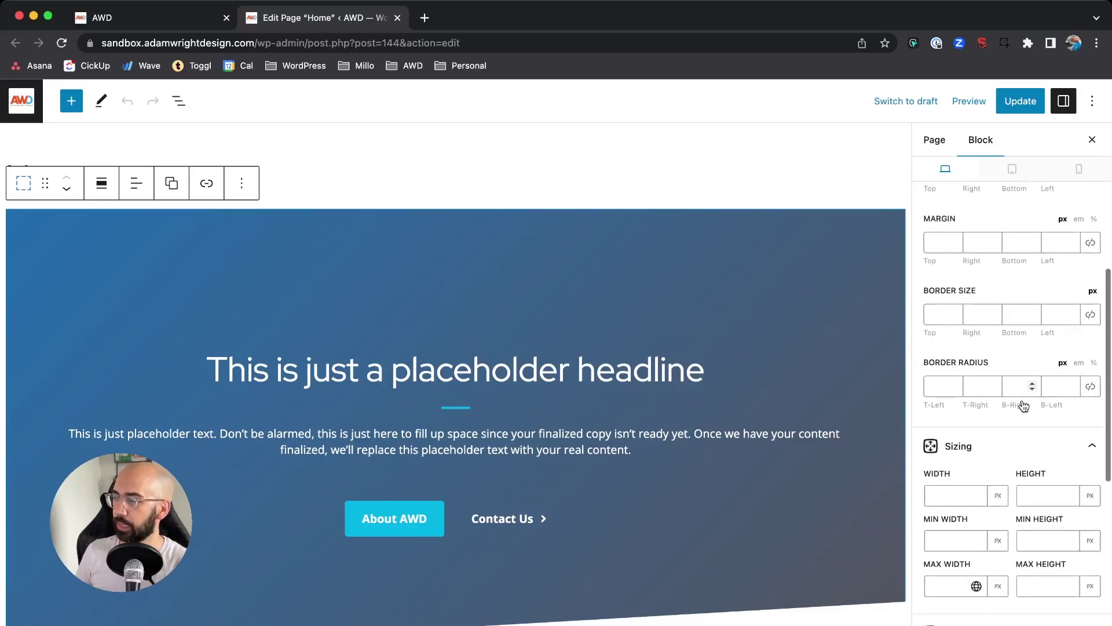
scroll(1023, 408, "down", 4)
scroll(1021, 417, "down", 4)
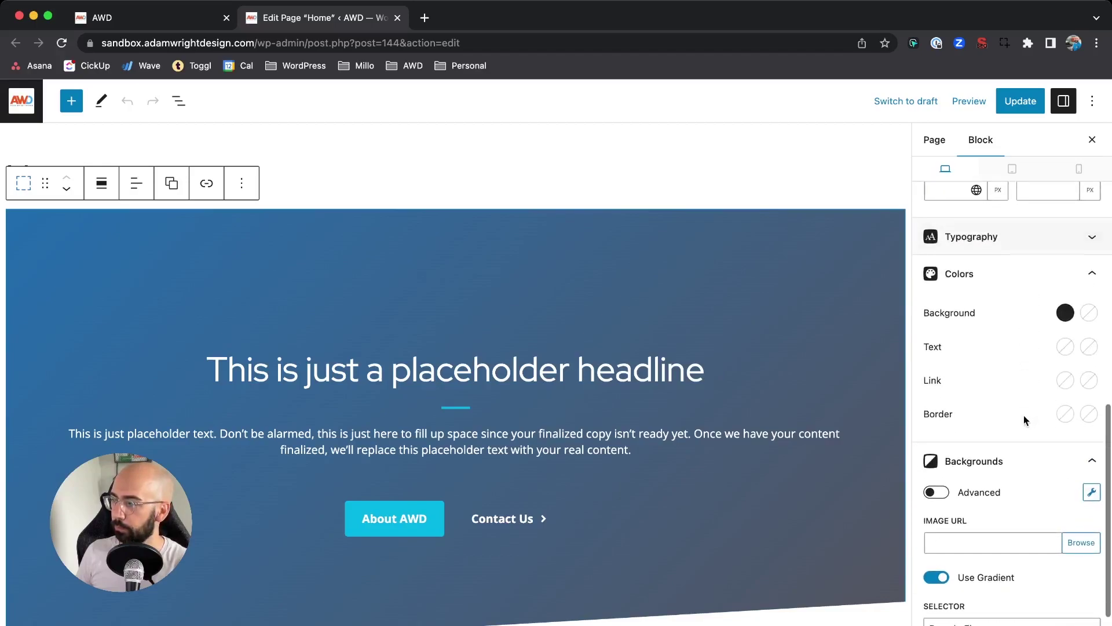
scroll(1025, 423, "down", 2)
scroll(1037, 443, "down", 2)
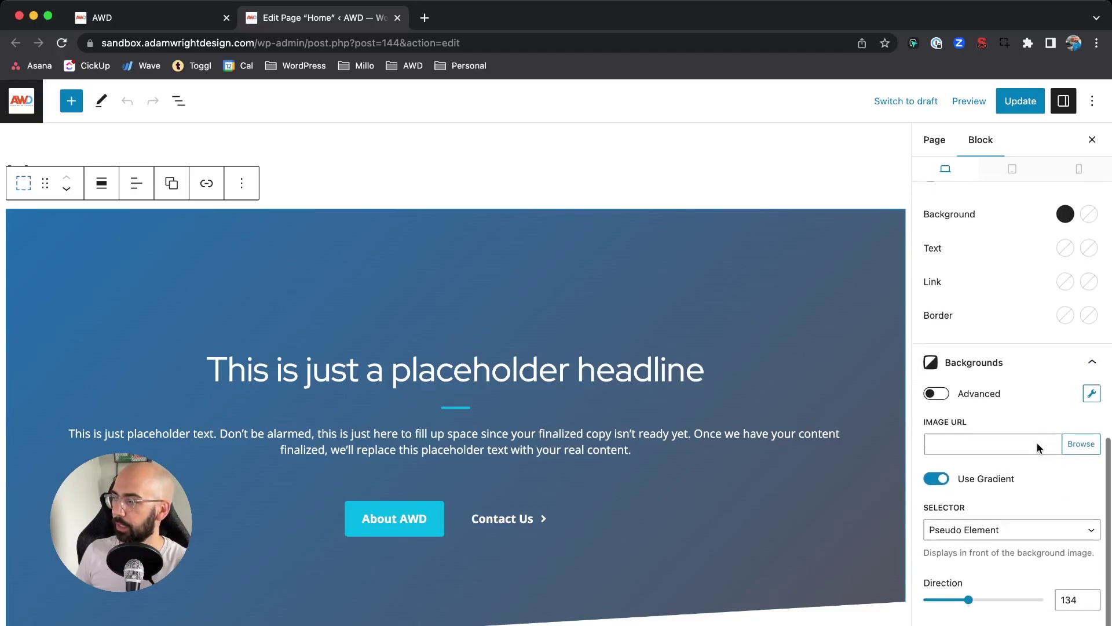
Step: Choose the laptop photo from the Media Library as the hero's background image
left_click(945, 444)
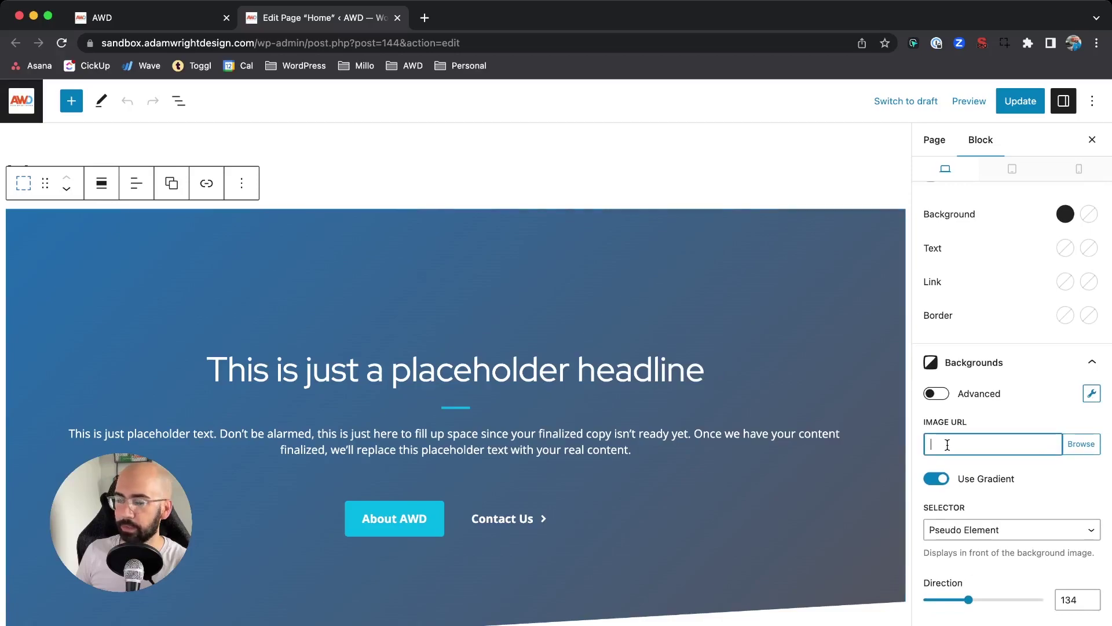
left_click(1081, 445)
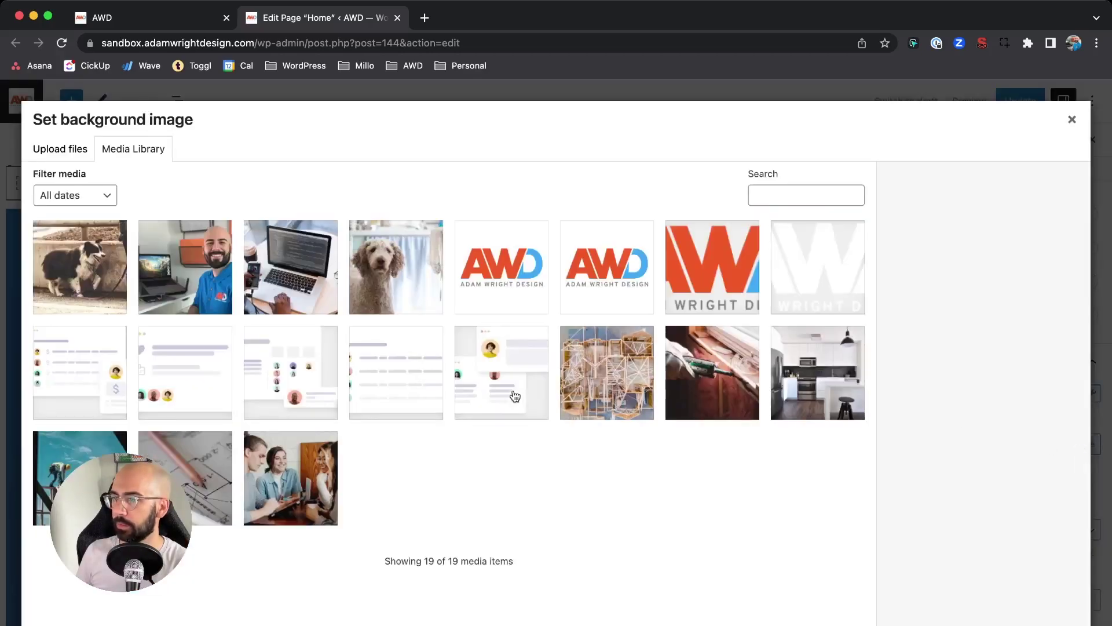
left_click(302, 294)
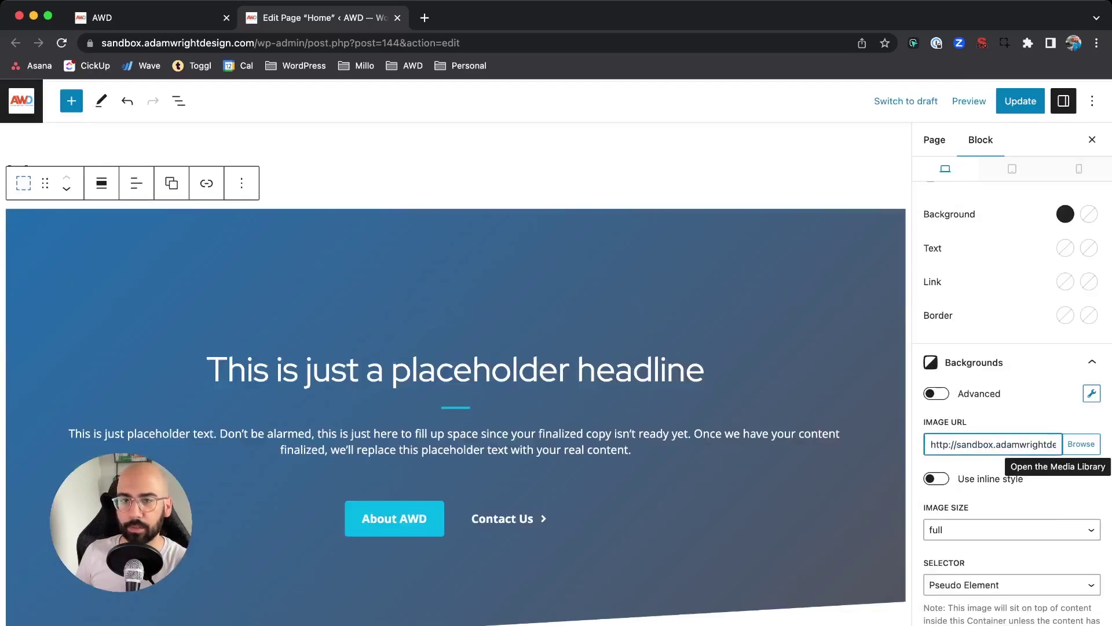
Step: Review the background image's Size, Position and Attachment settings in the sidebar
scroll(548, 545, "down", 1)
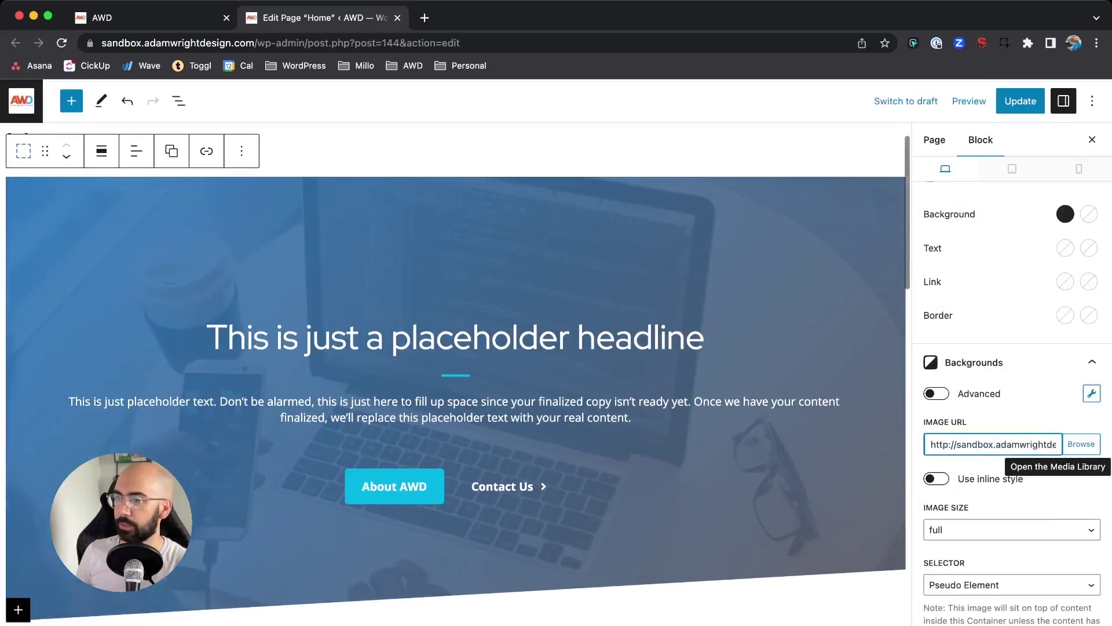
scroll(580, 559, "down", 1)
scroll(540, 371, "down", 2)
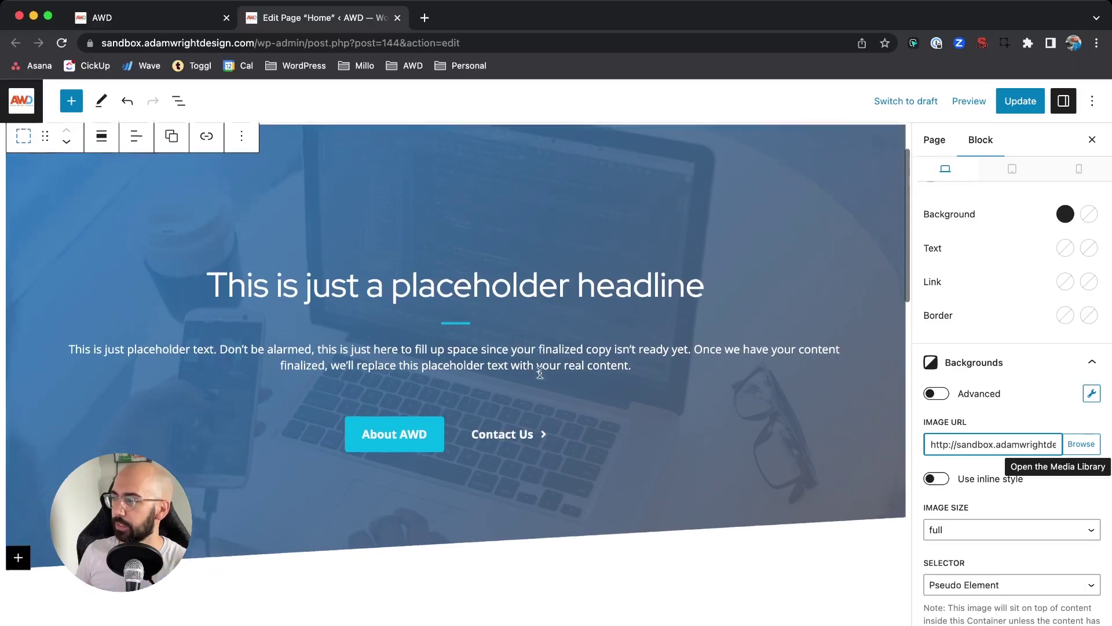
scroll(1008, 499, "down", 5)
scroll(1009, 500, "down", 8)
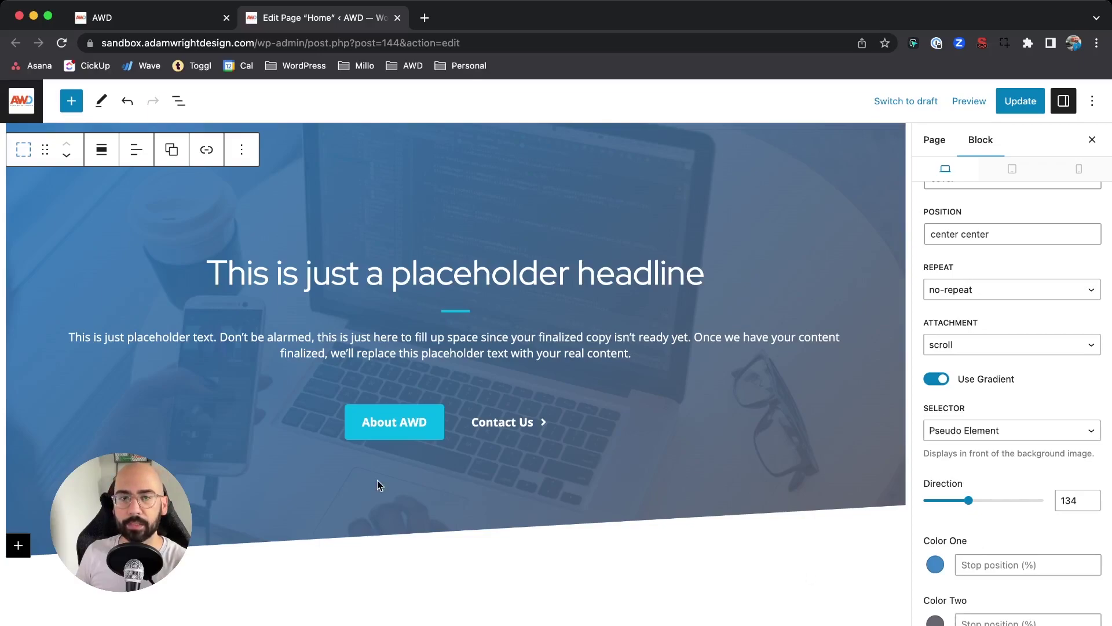
scroll(234, 400, "up", 2)
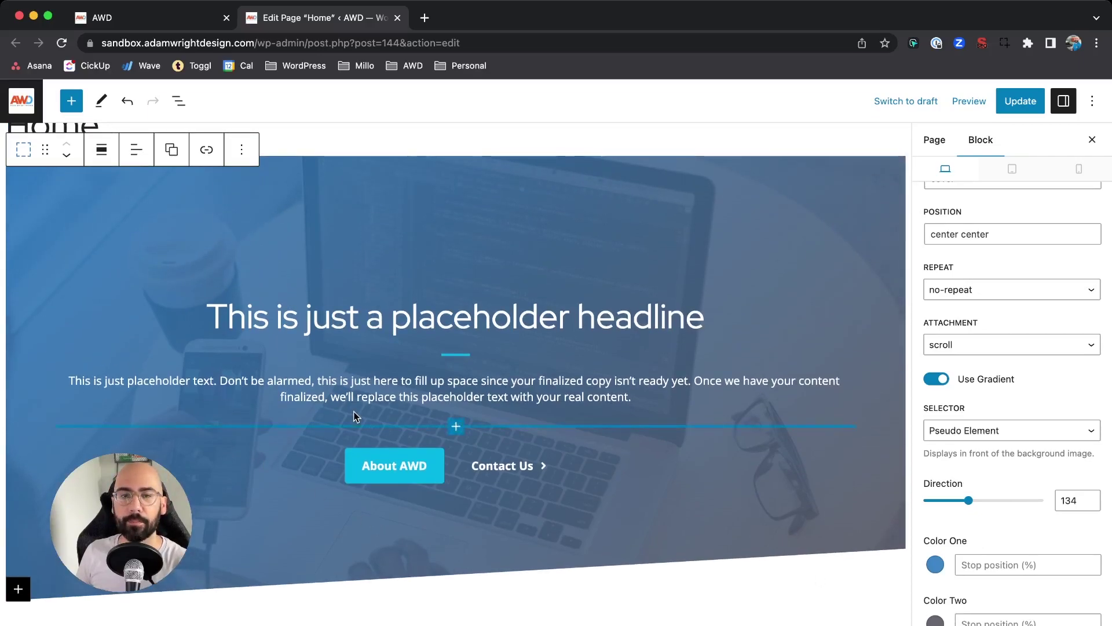
scroll(1004, 478, "up", 5)
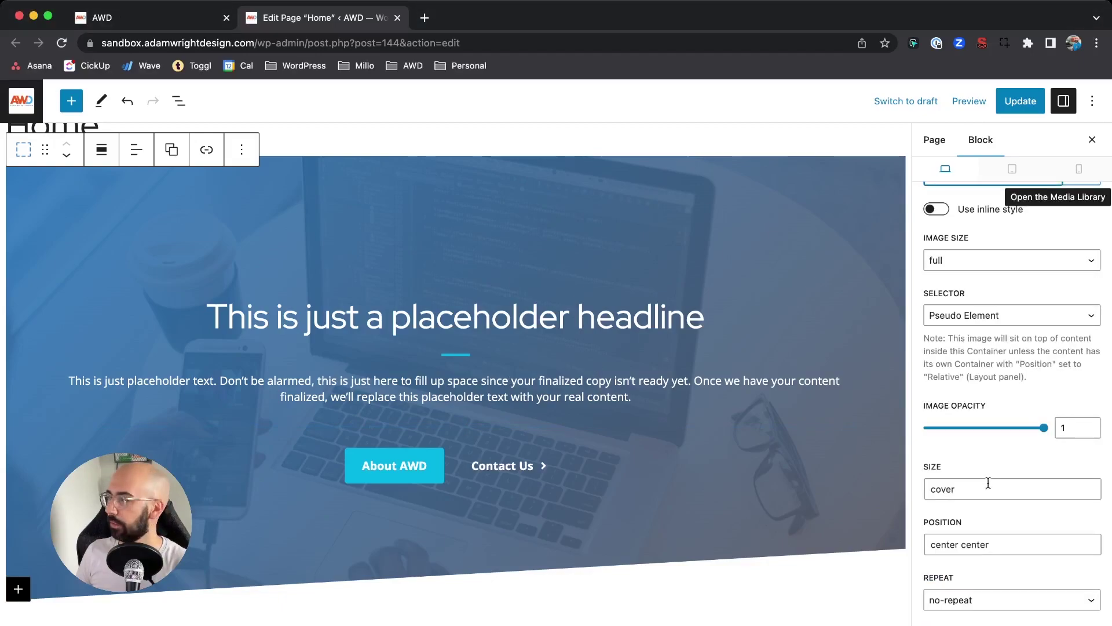
scroll(988, 482, "up", 2)
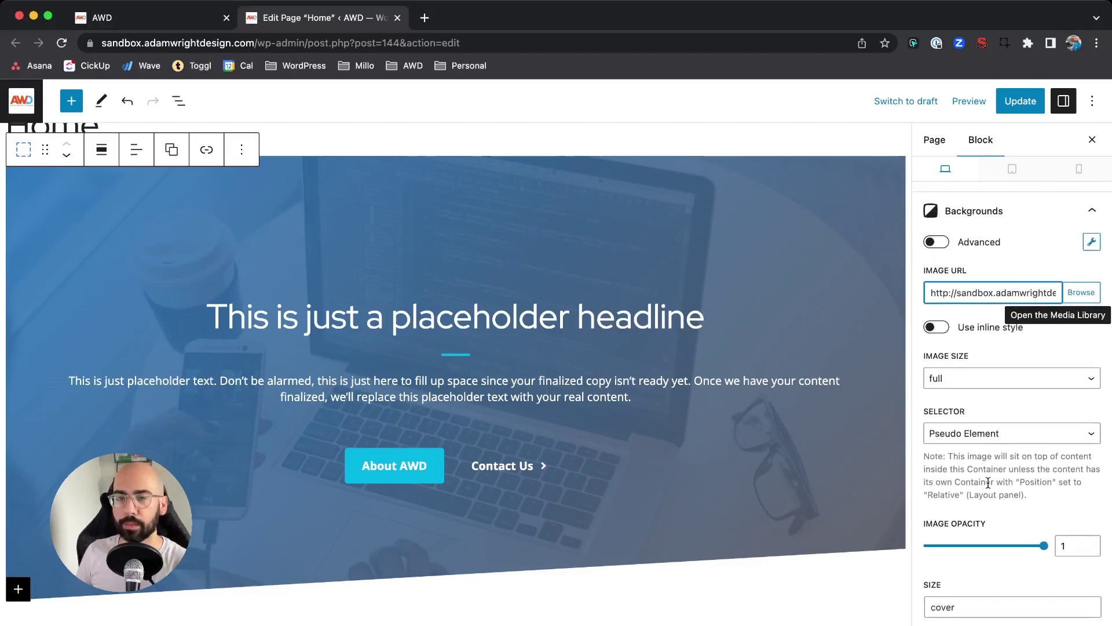
scroll(989, 481, "down", 2)
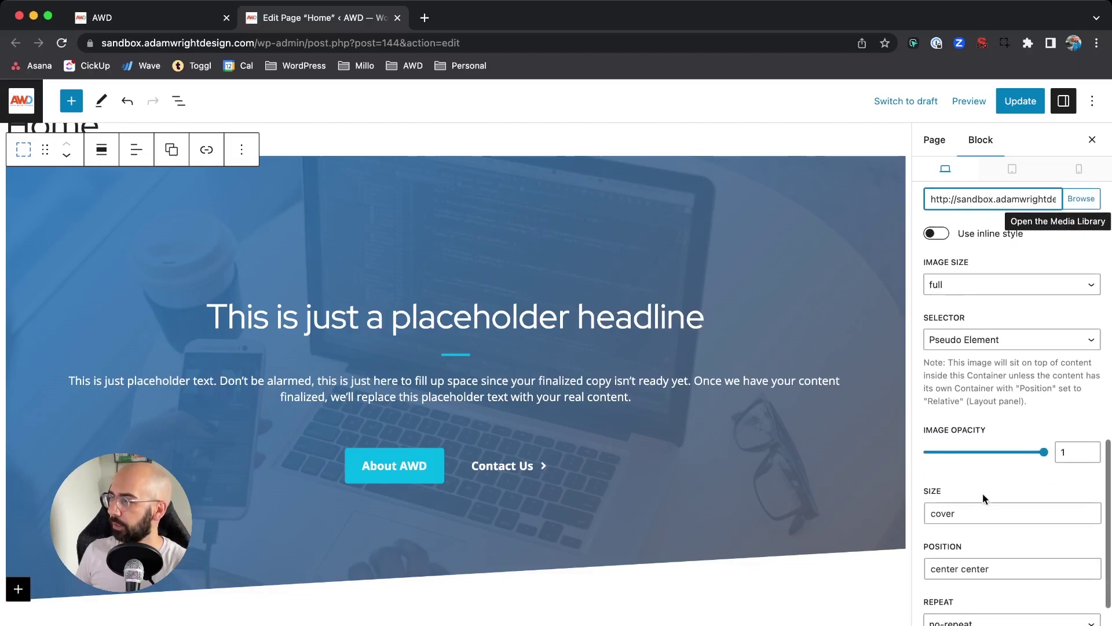
double_click(968, 521)
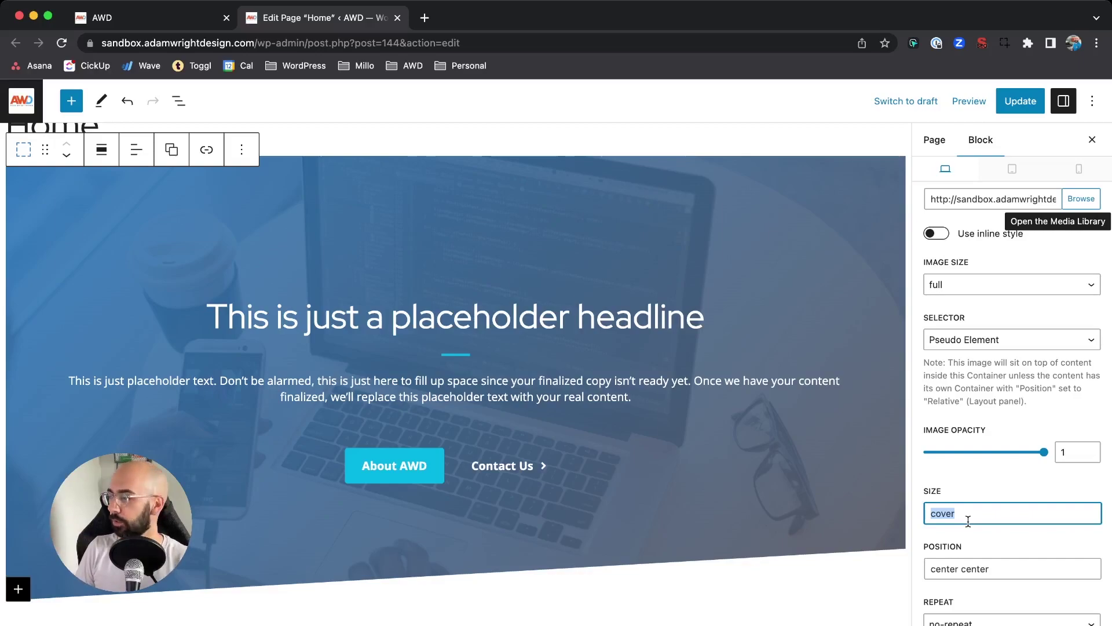
type("fit")
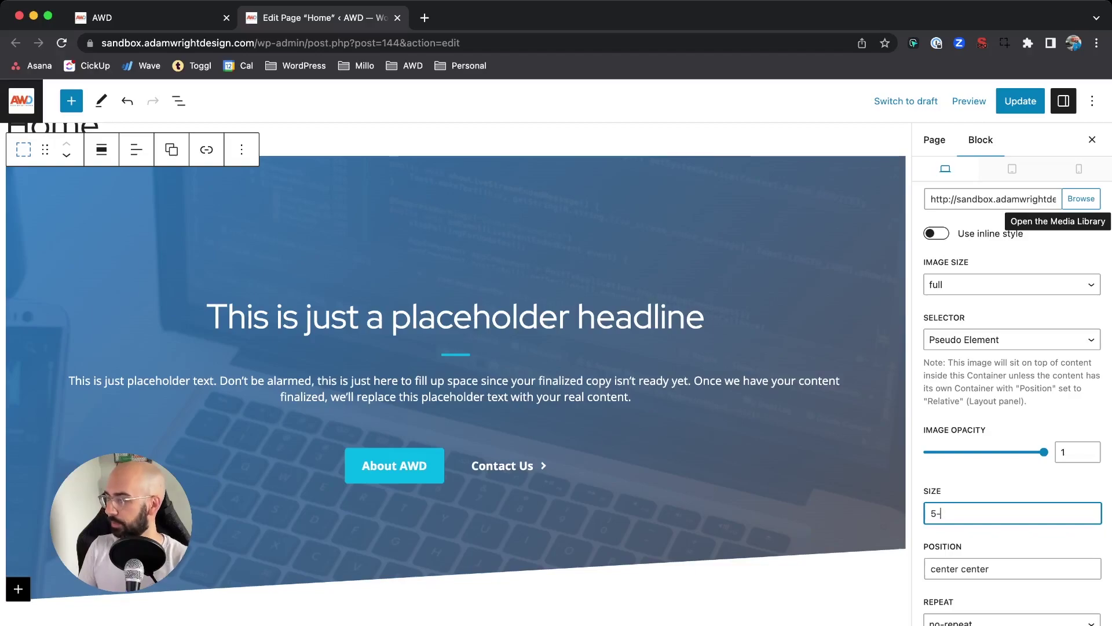
type("00")
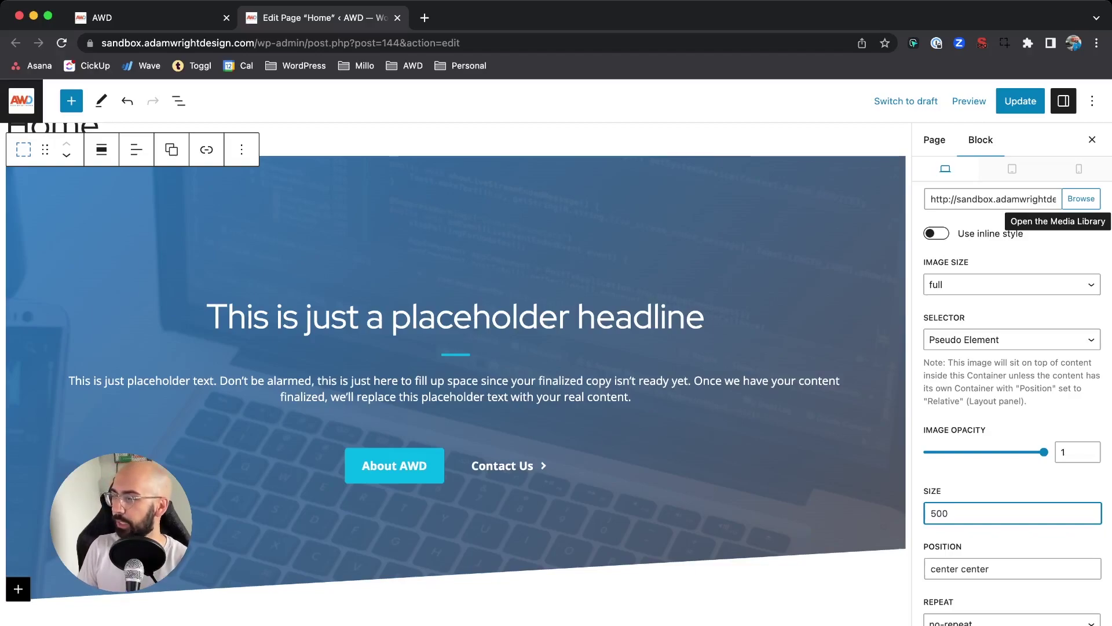
type("px")
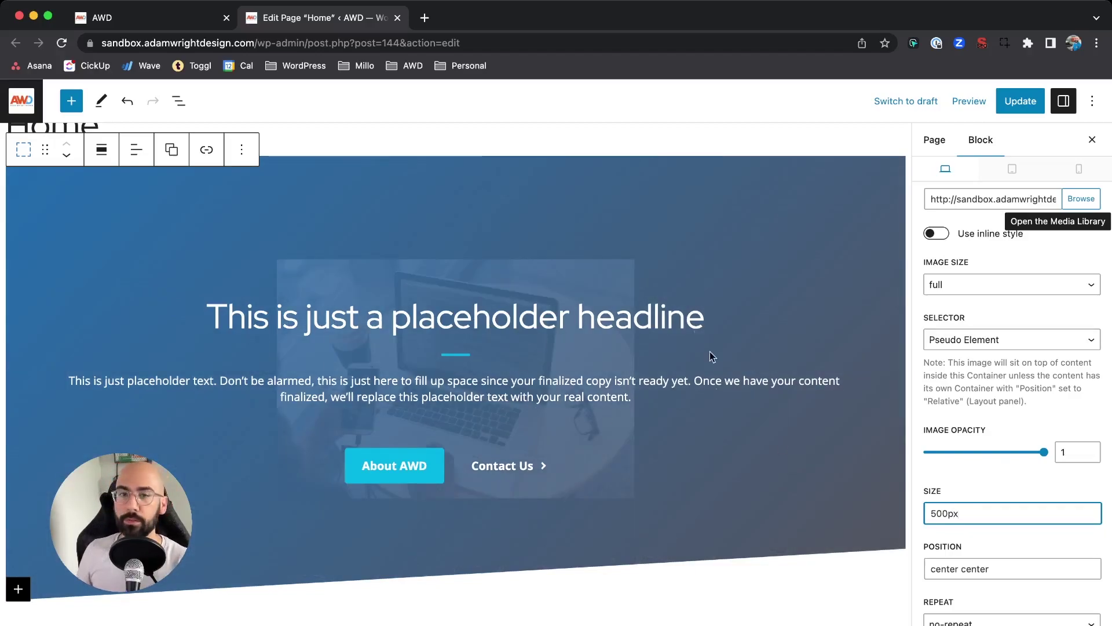
key("super+a")
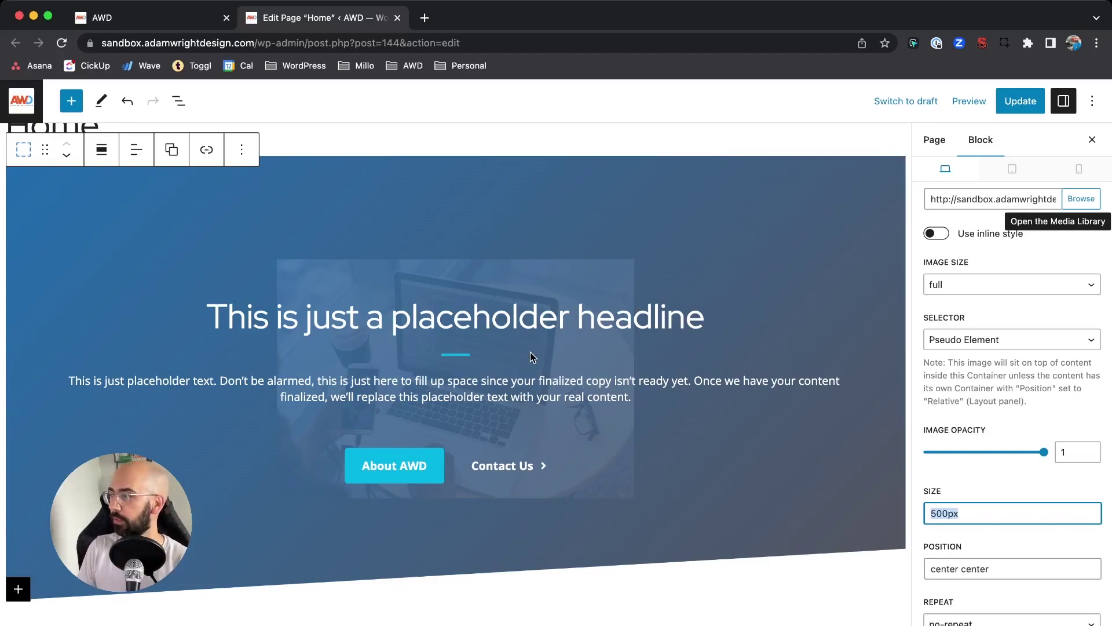
type("cover")
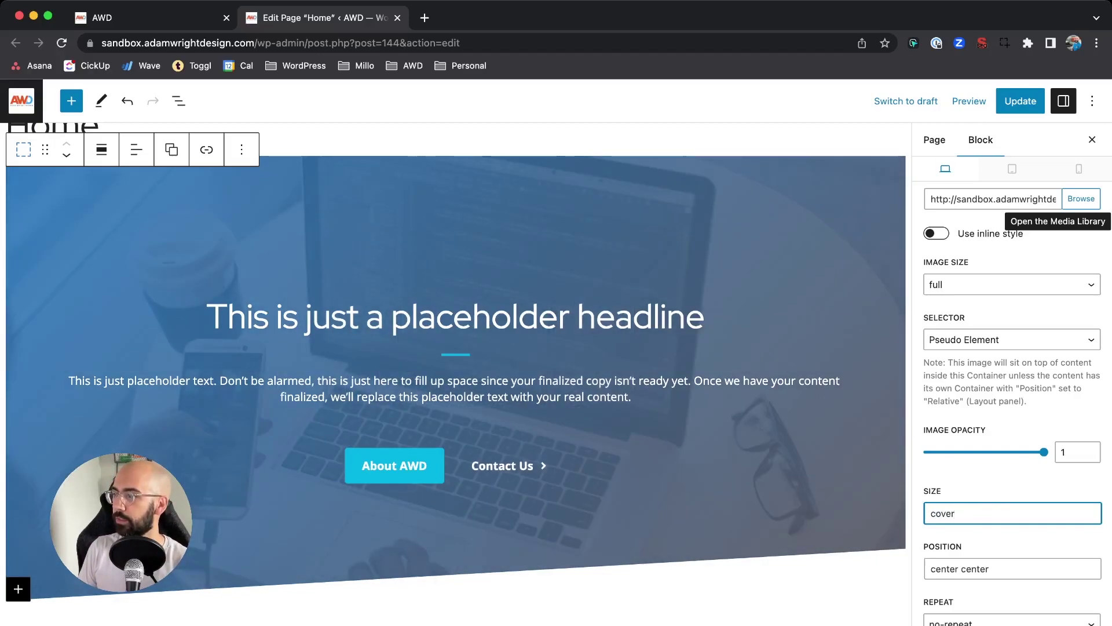
Step: Try background positions top center, bottom center, left, then center center
key("Tab")
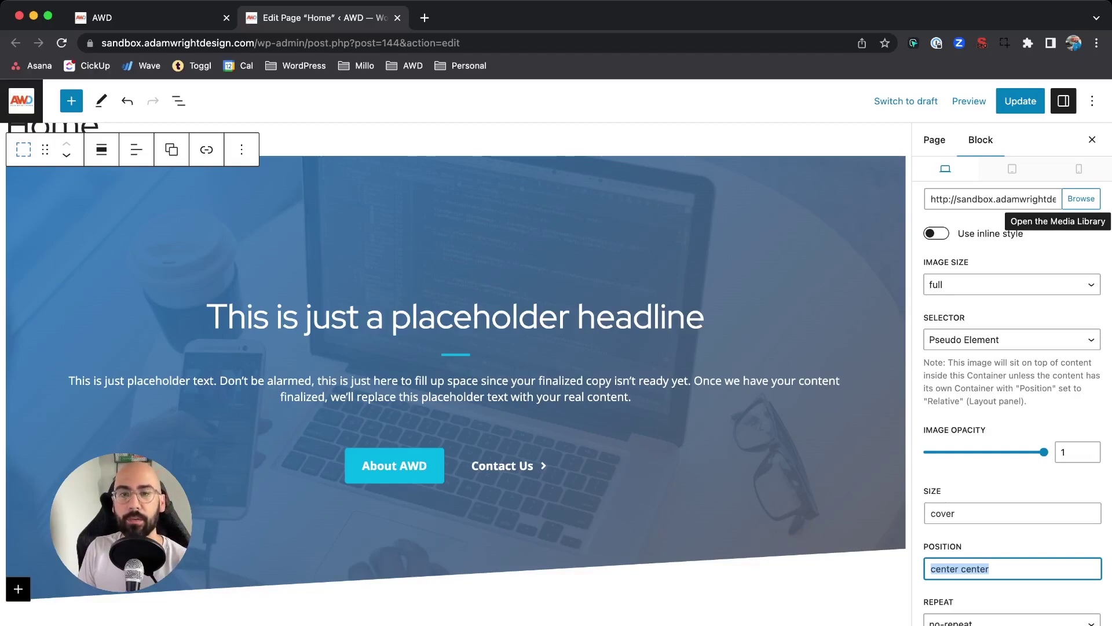
type("top center")
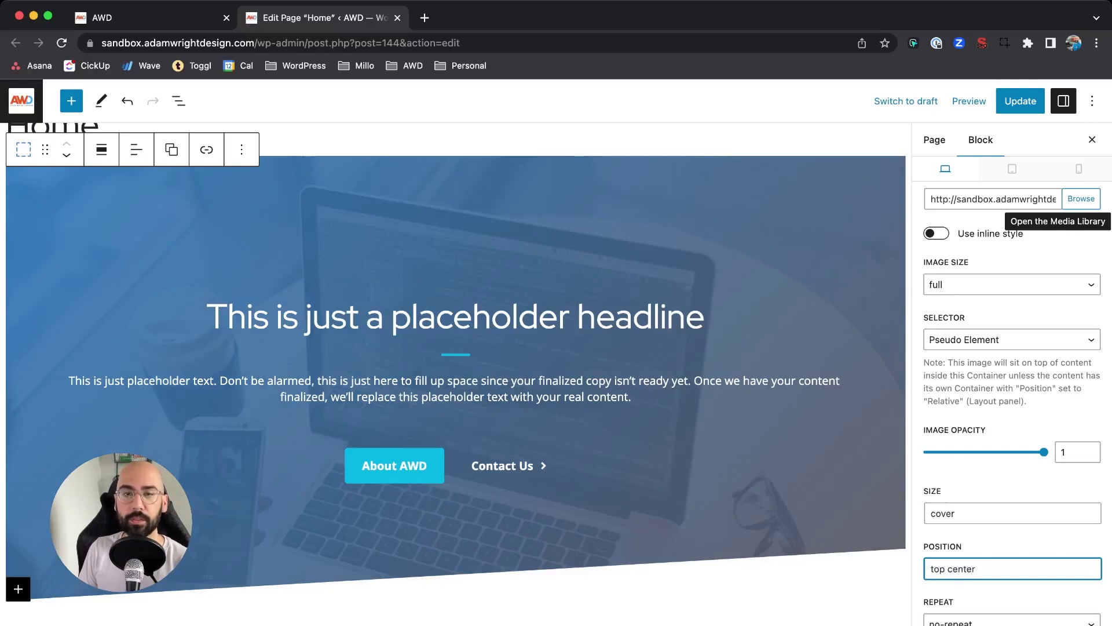
key("super+a")
type("bottom")
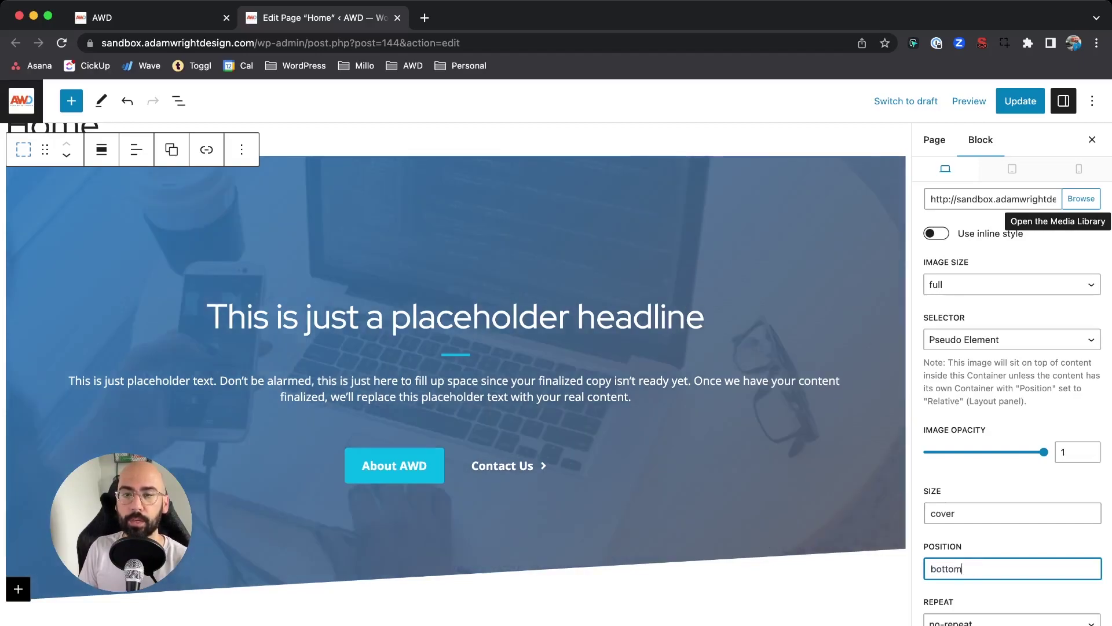
type(" center")
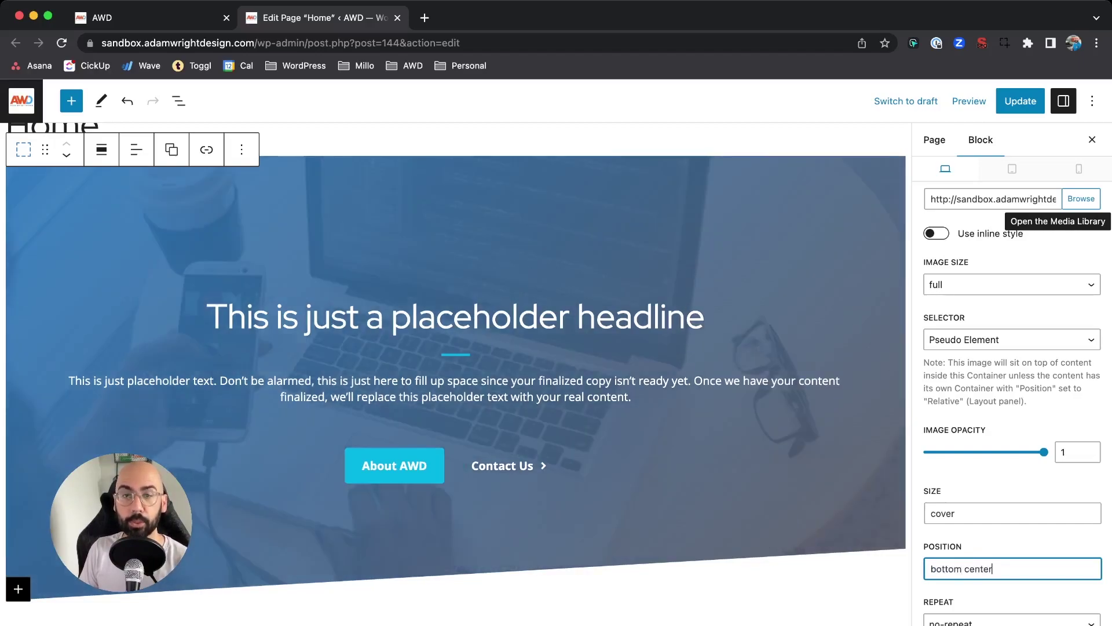
key("super+a")
type("left")
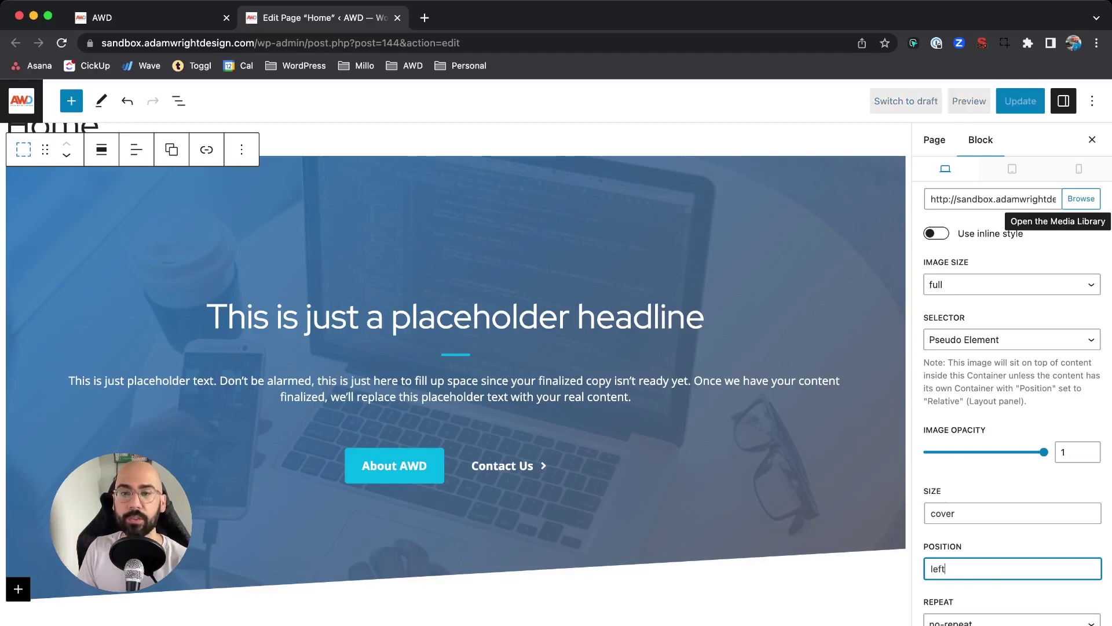
key("super+a")
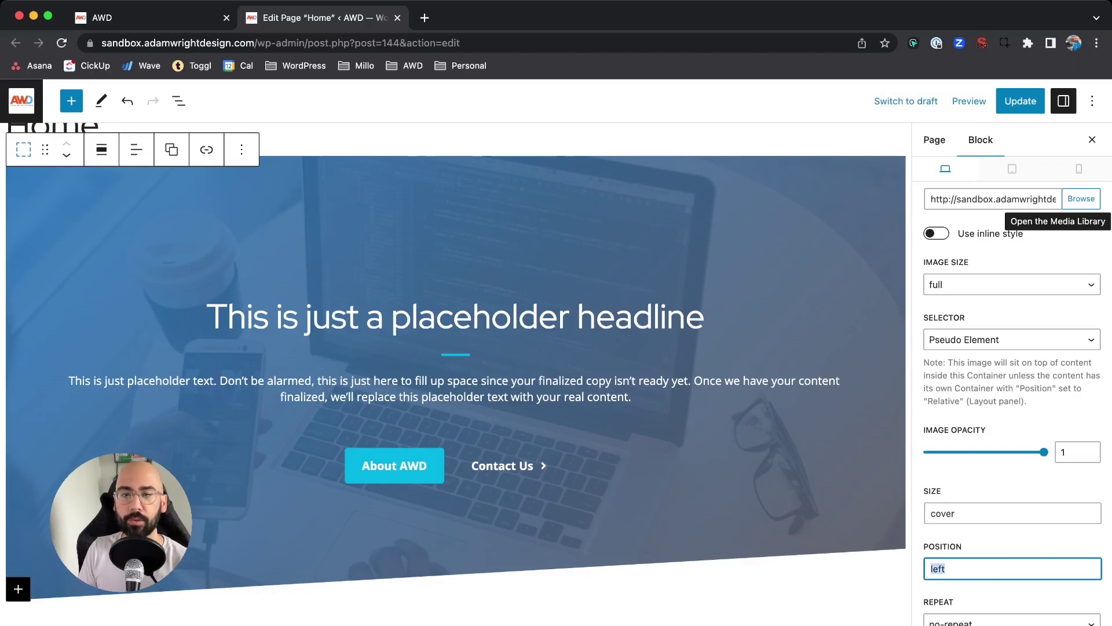
type("center ce")
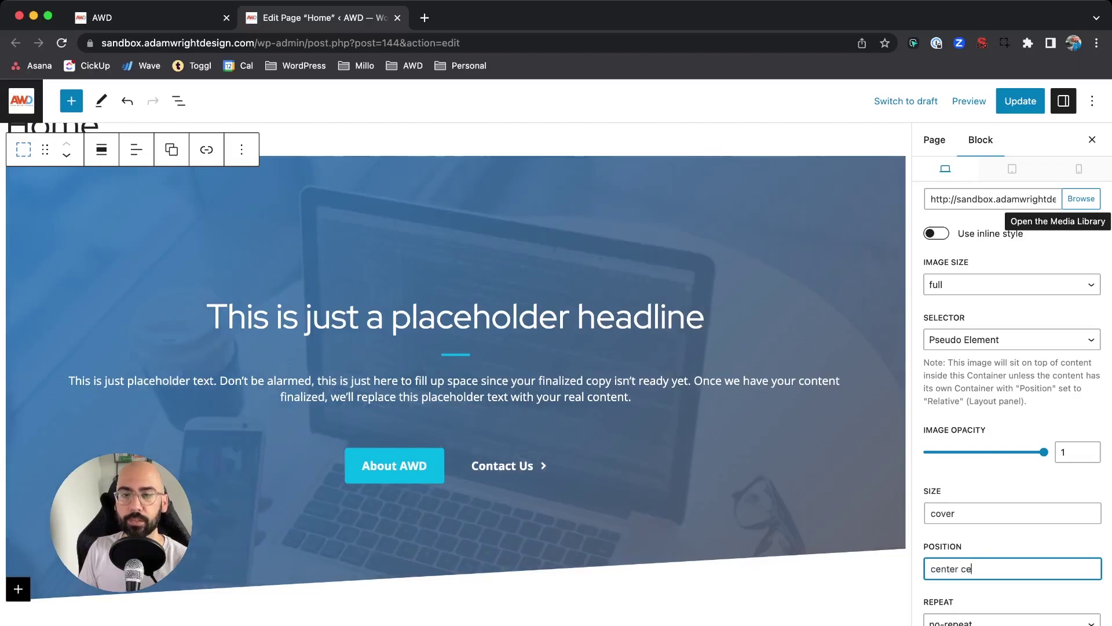
type("nter")
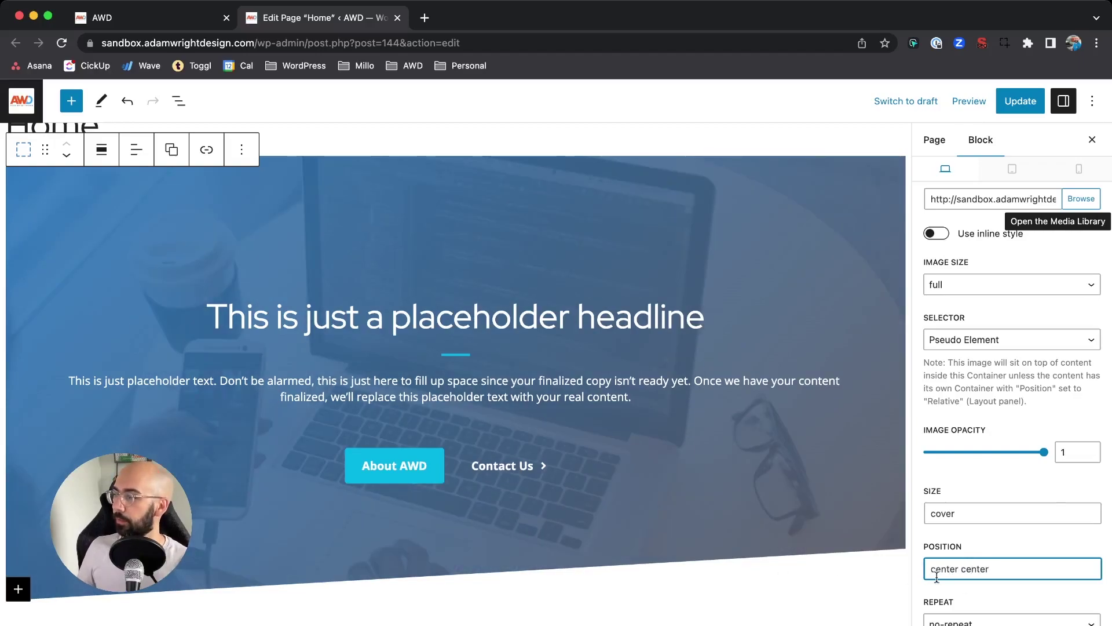
Step: Test position 0px 100px, then set the background position back to center center
double_click(967, 568)
triple_click(967, 568)
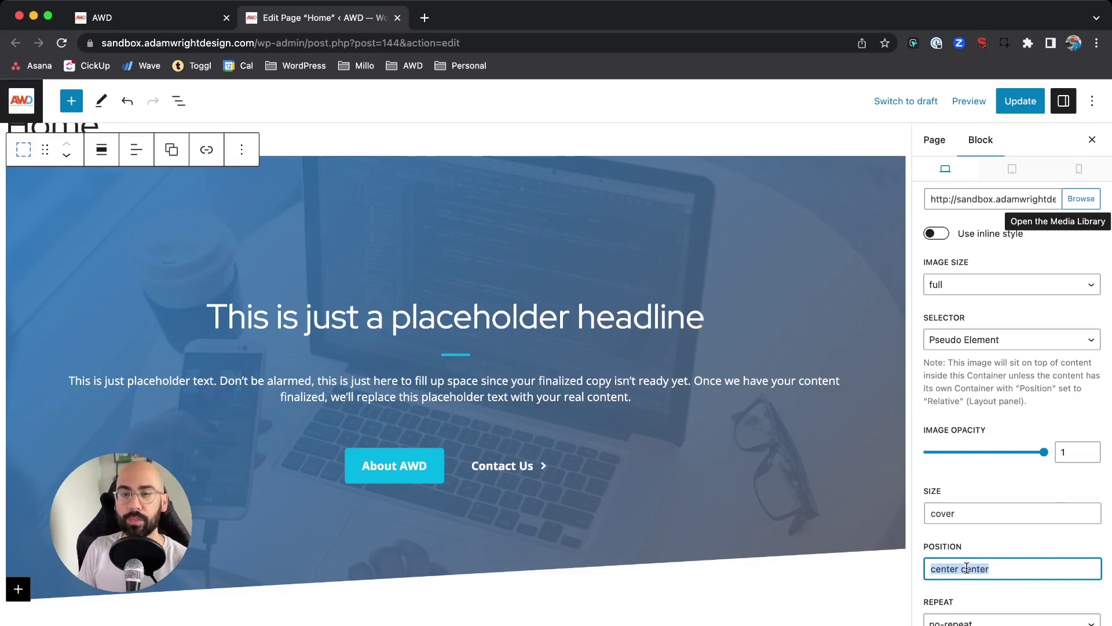
type("0px 100px")
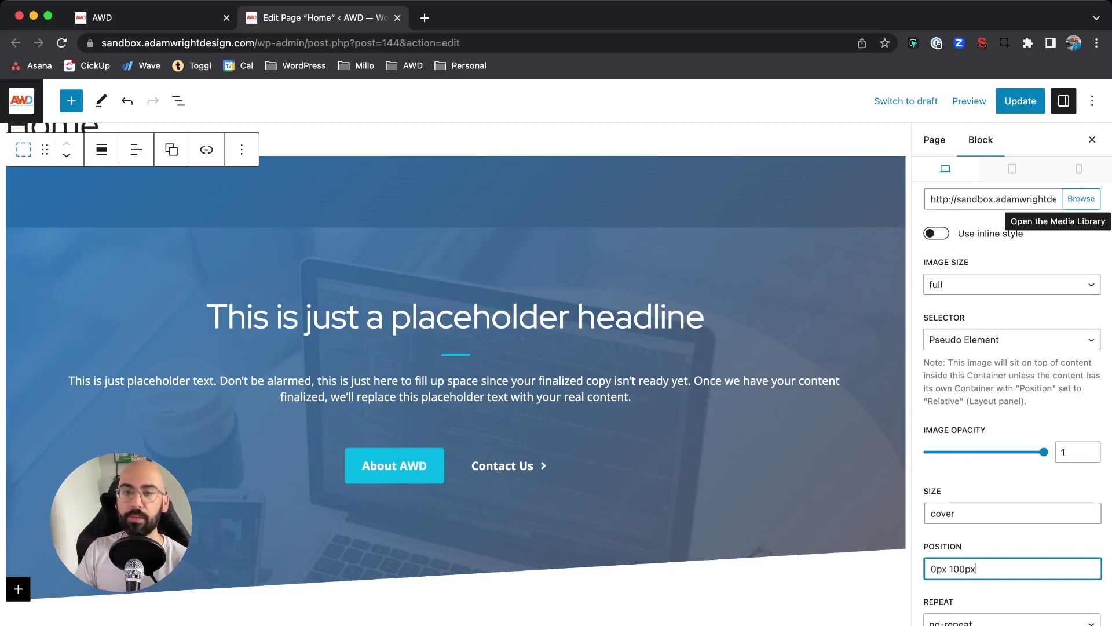
key("super+a")
key("BackSpace")
type("cent")
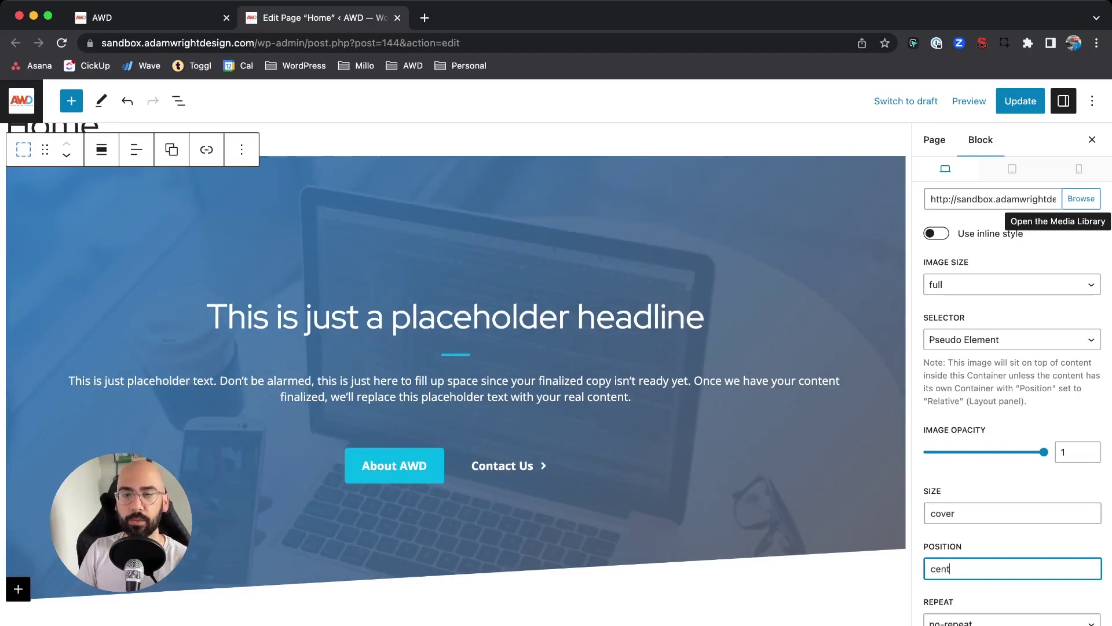
type("er center")
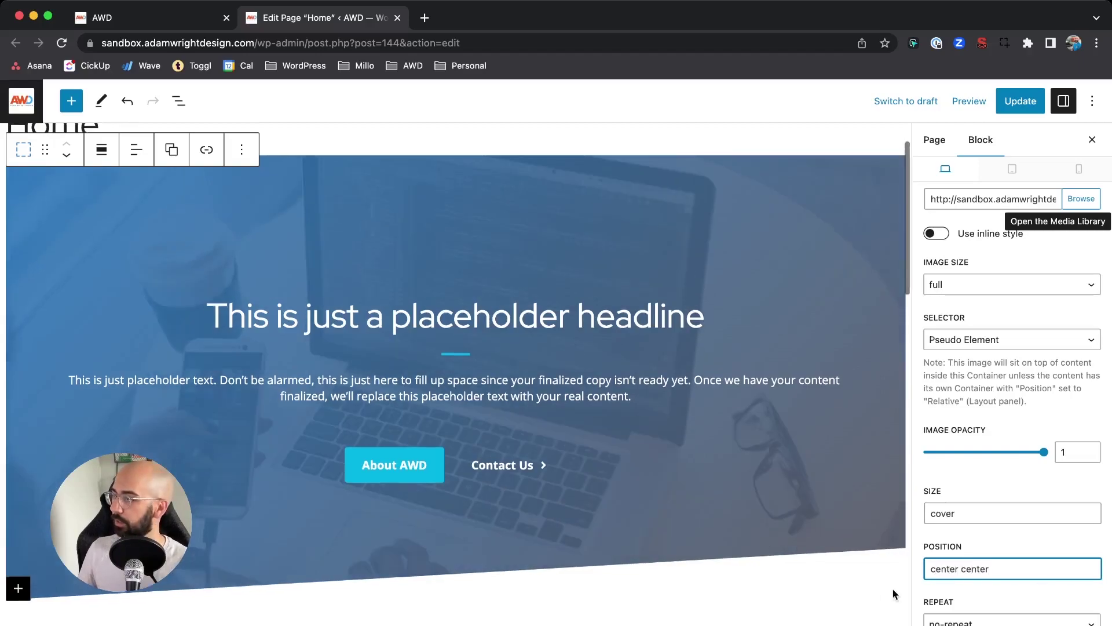
scroll(895, 594, "down", 3)
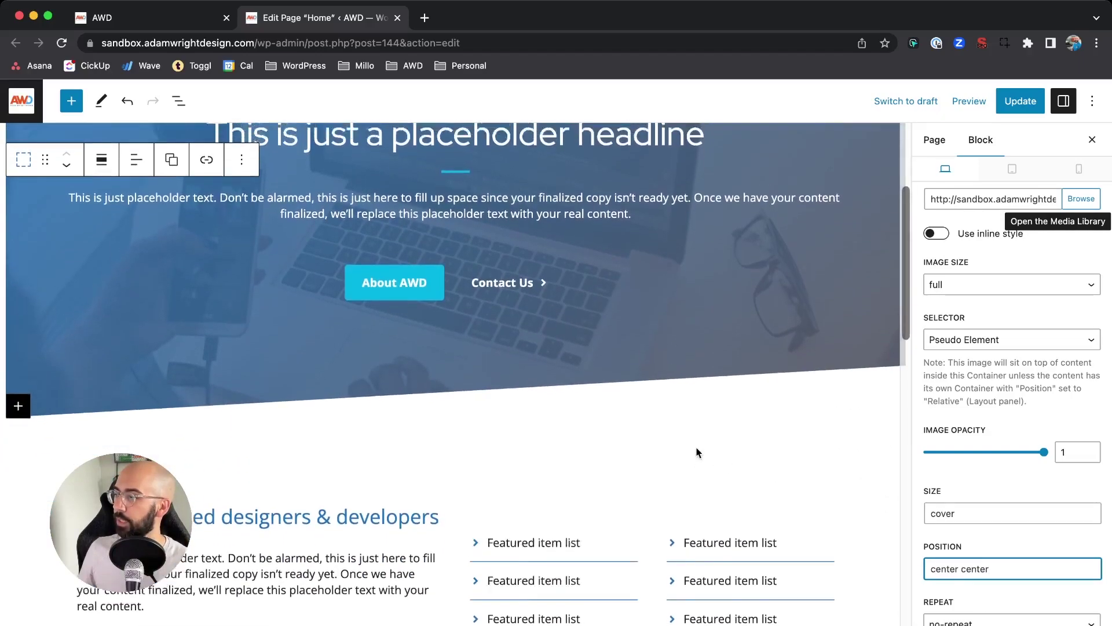
scroll(628, 452, "up", 4)
left_click(962, 621)
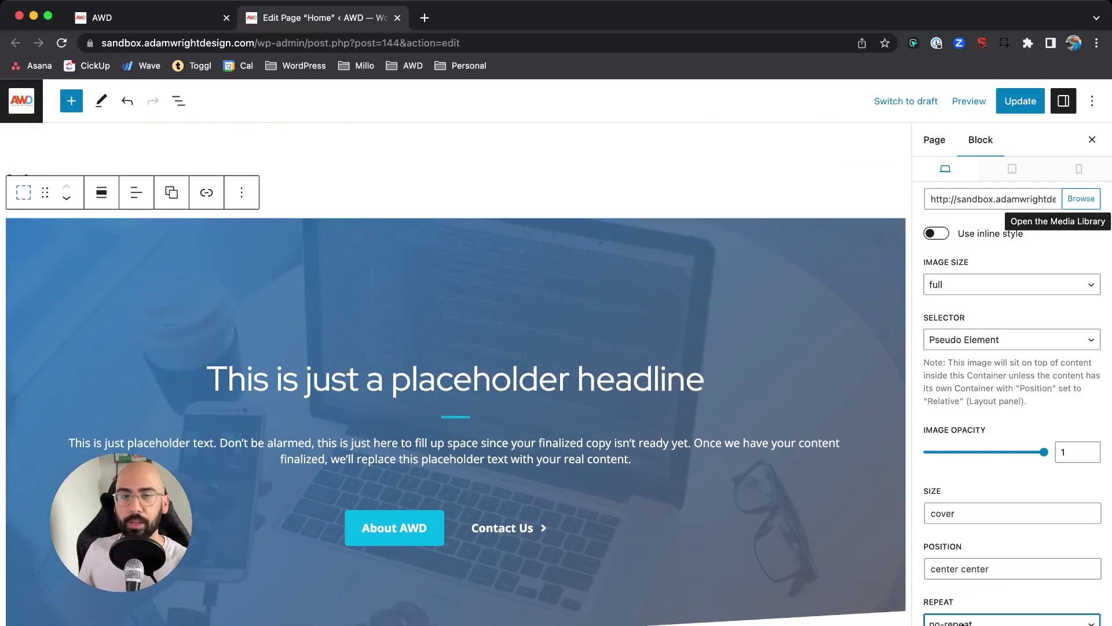
scroll(227, 425, "down", 3)
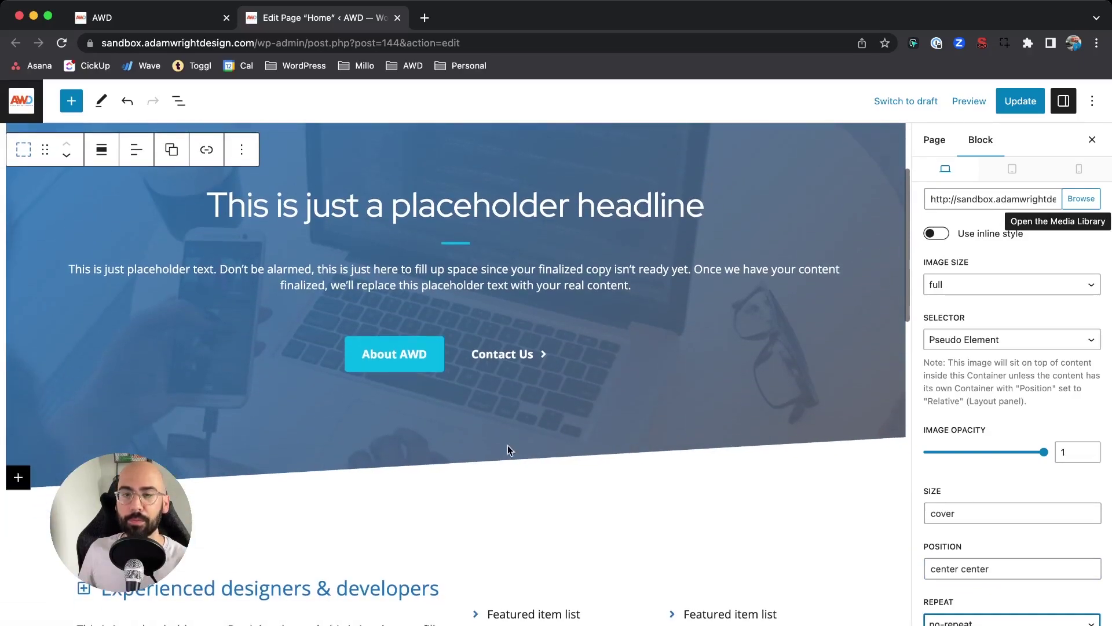
scroll(941, 451, "down", 4)
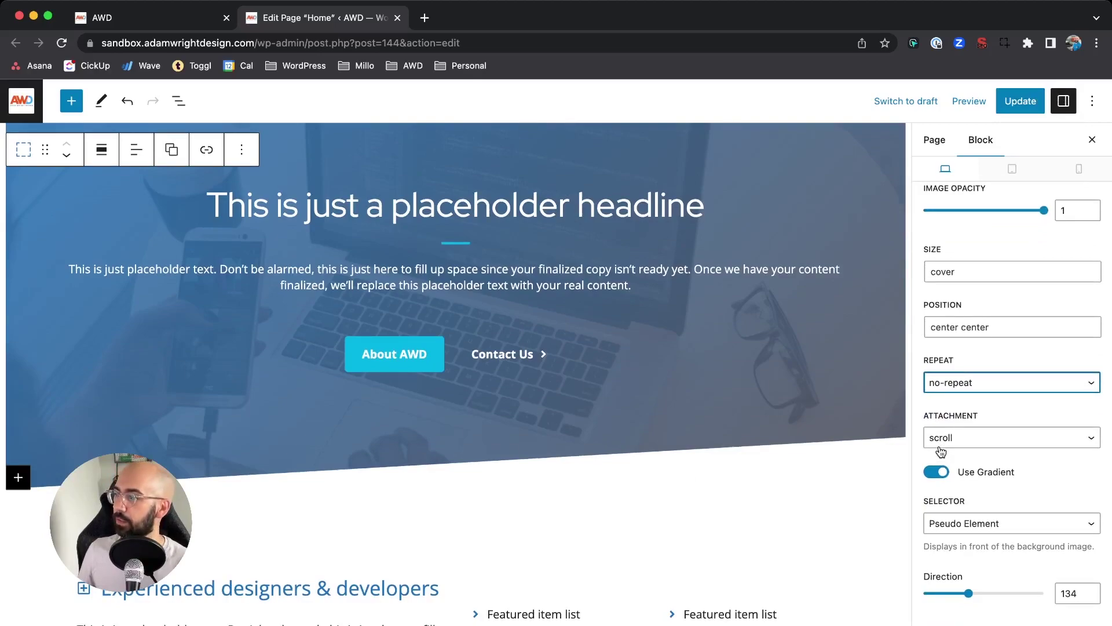
left_click(963, 440)
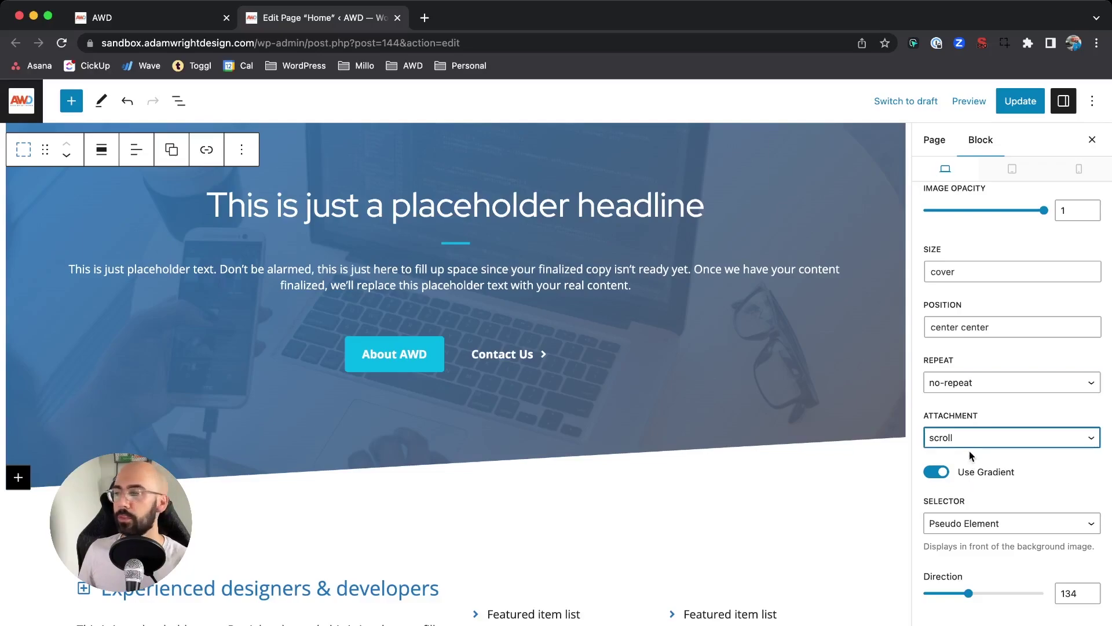
left_click(969, 450)
scroll(581, 462, "up", 1)
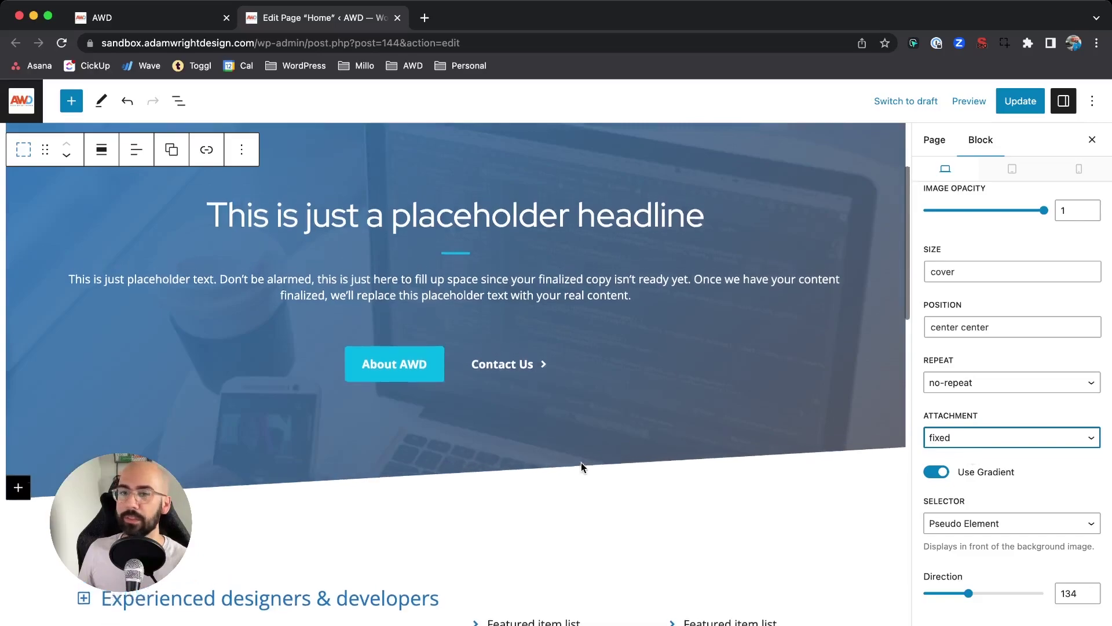
scroll(581, 462, "down", 3)
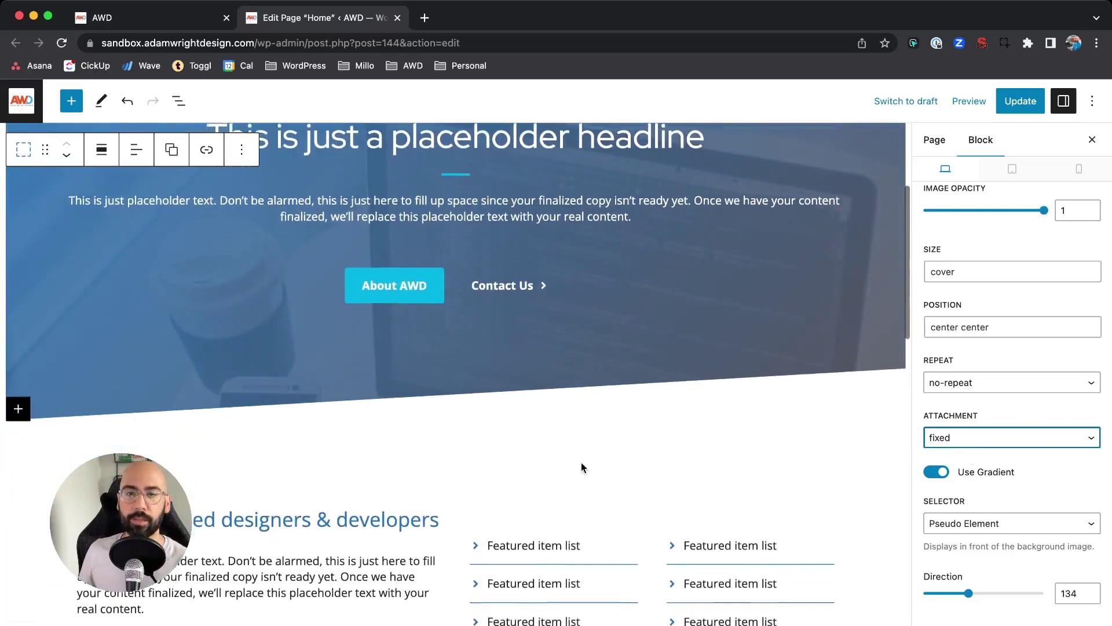
scroll(582, 462, "down", 4)
scroll(582, 462, "up", 6)
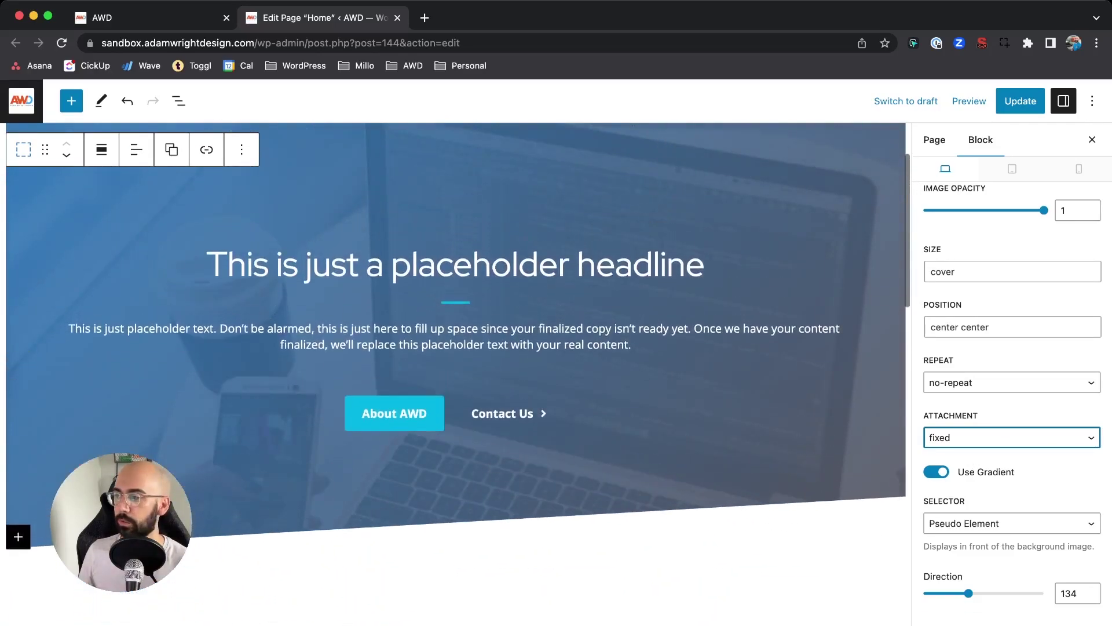
left_click(967, 443)
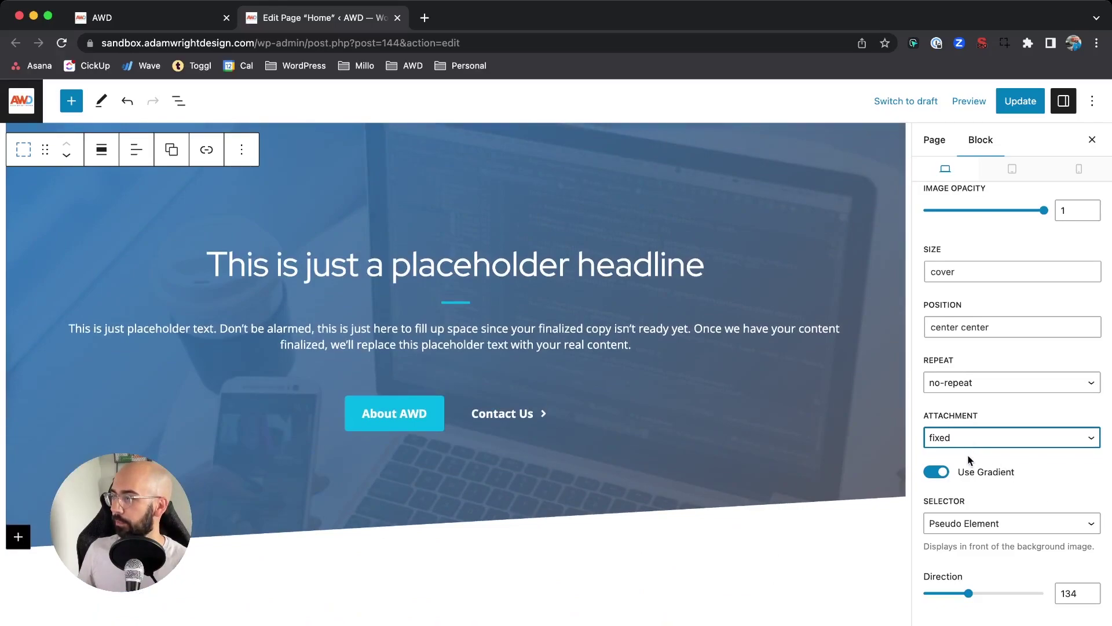
left_click(968, 426)
scroll(697, 452, "up", 2)
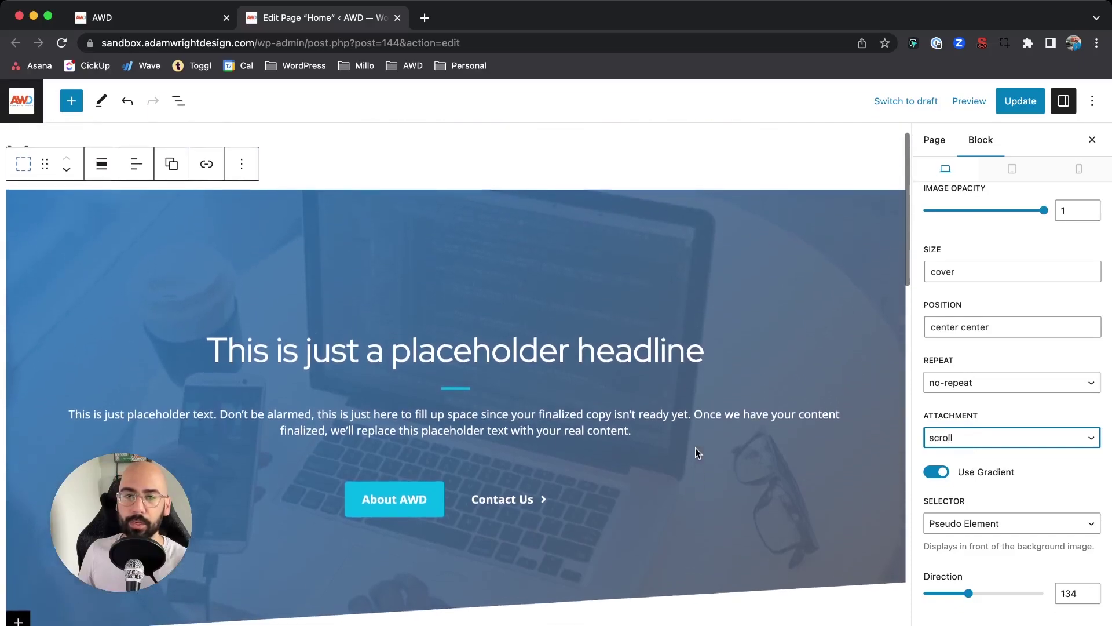
scroll(696, 452, "down", 3)
scroll(695, 452, "down", 1)
scroll(695, 451, "up", 4)
scroll(695, 452, "down", 5)
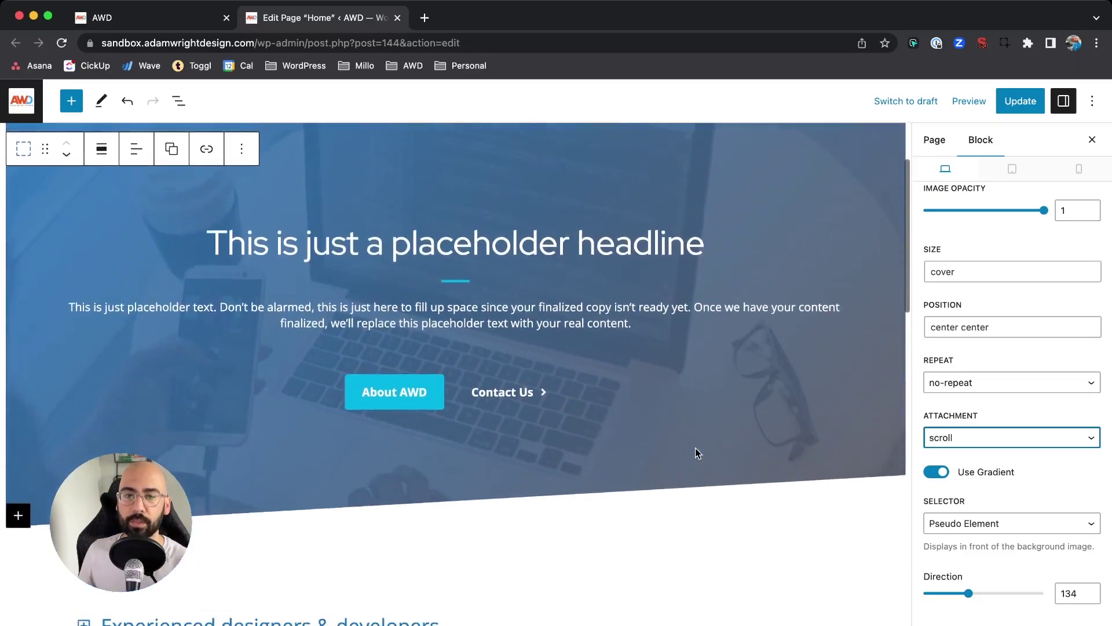